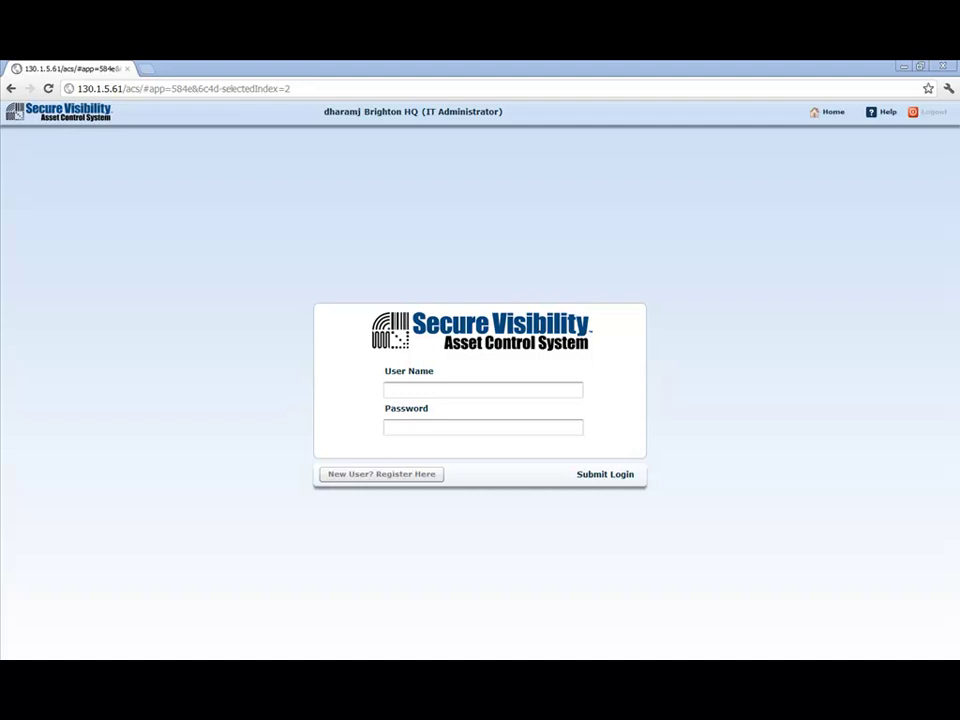
# Log in as the IT administrator with the account username and password.
pyautogui.click(439, 389)
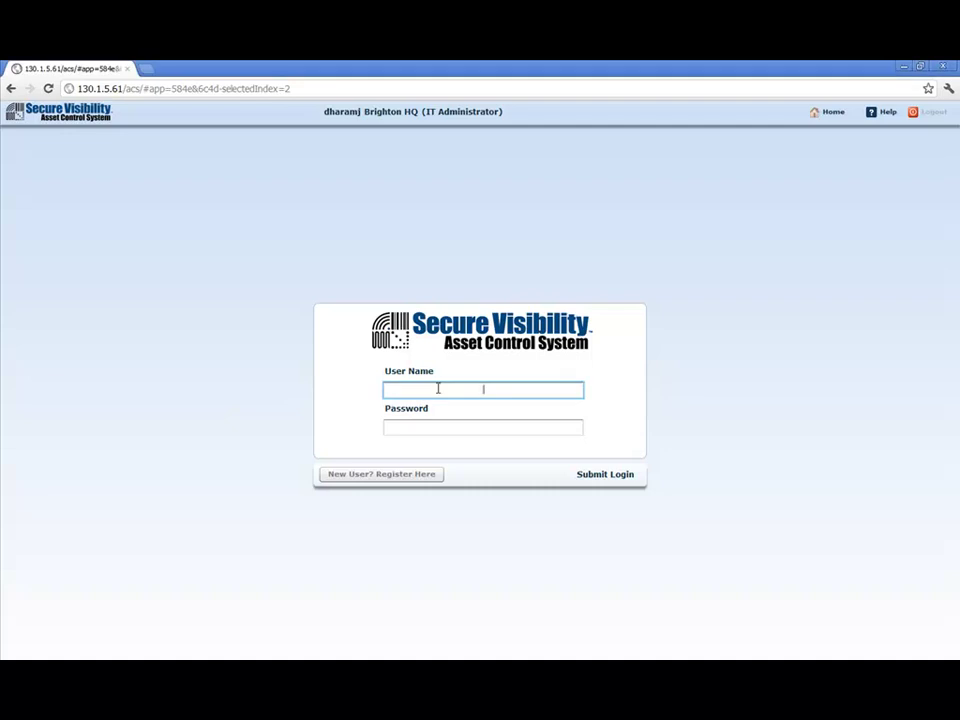
pyautogui.write('dharamj')
pyautogui.press('Tab')
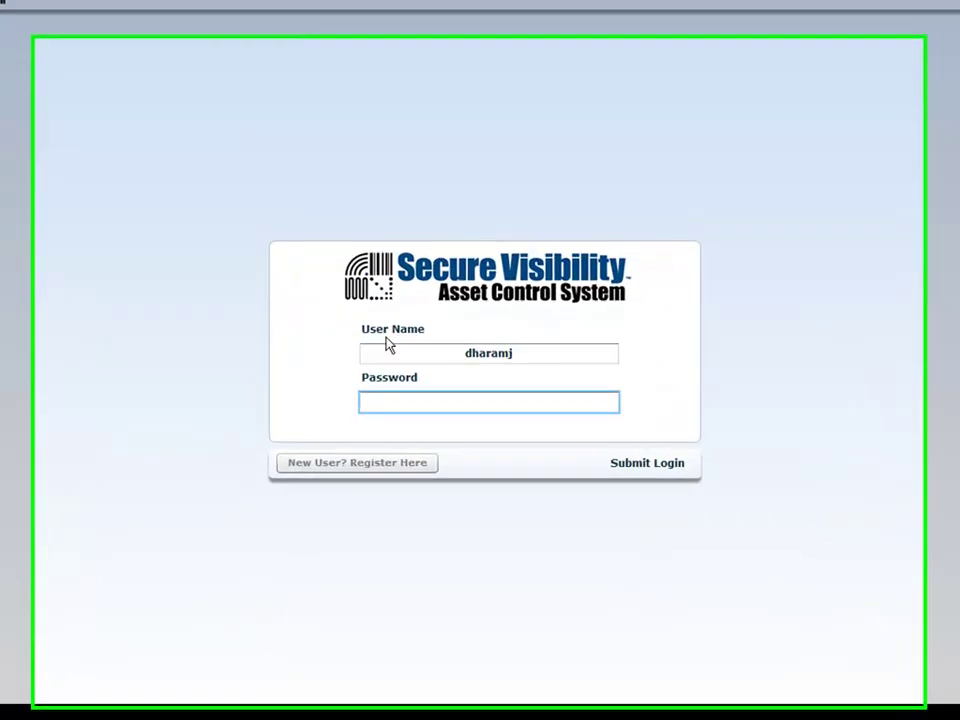
pyautogui.write('********')
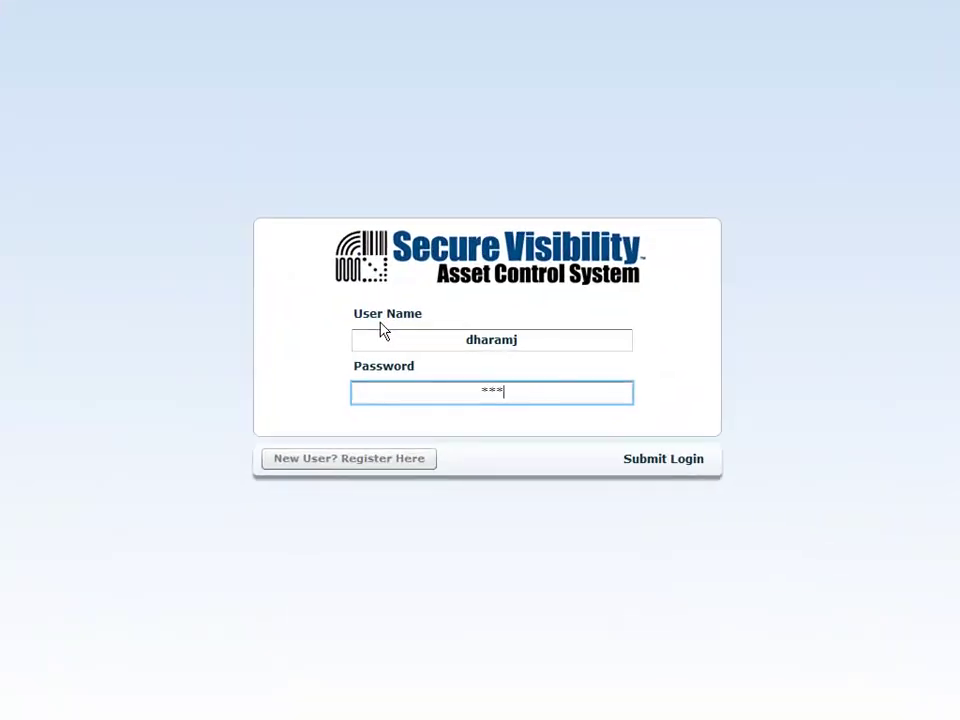
pyautogui.write('***')
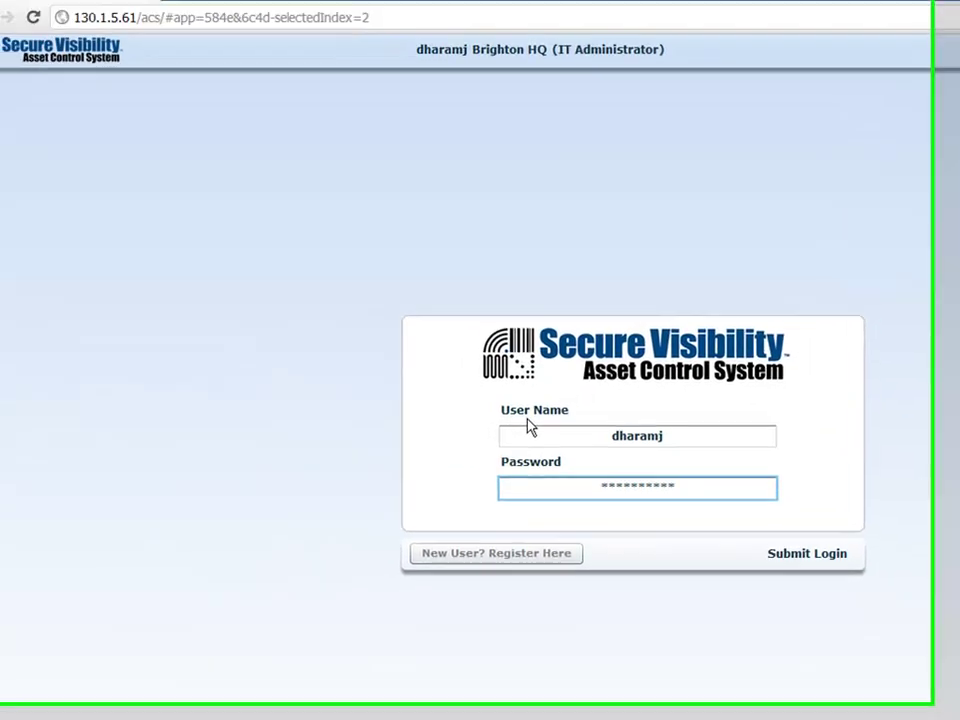
pyautogui.press('Return')
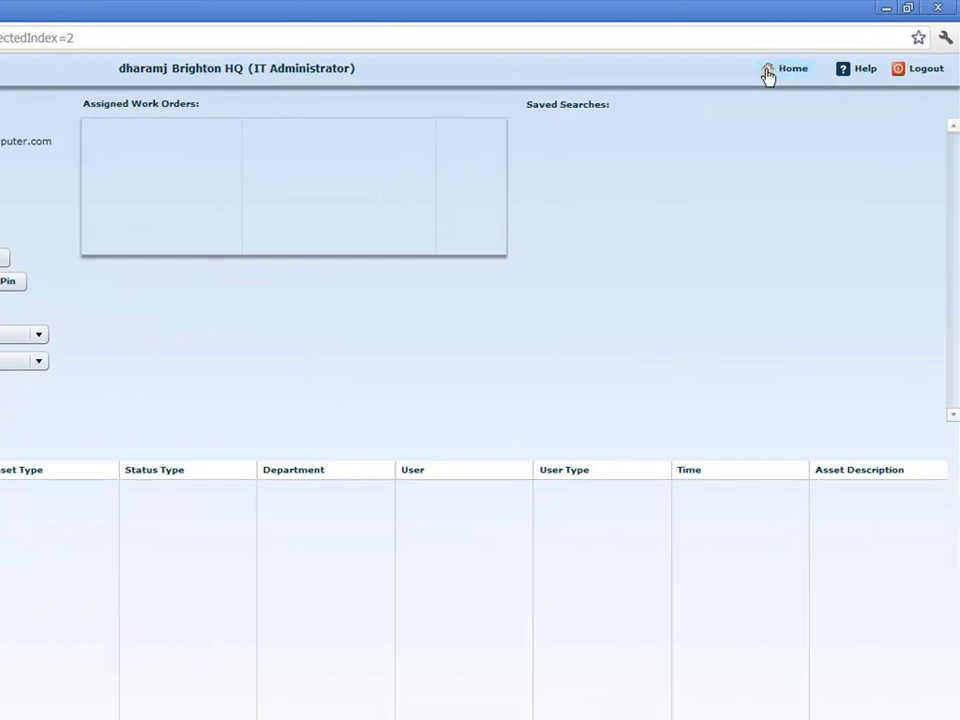
pyautogui.click(863, 76)
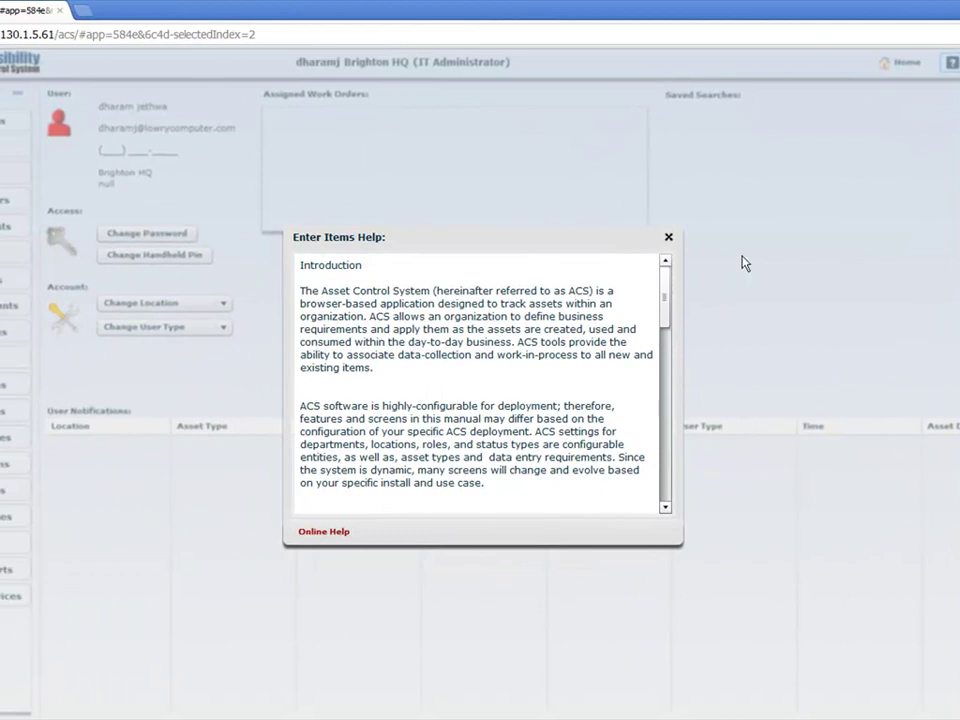
pyautogui.click(669, 238)
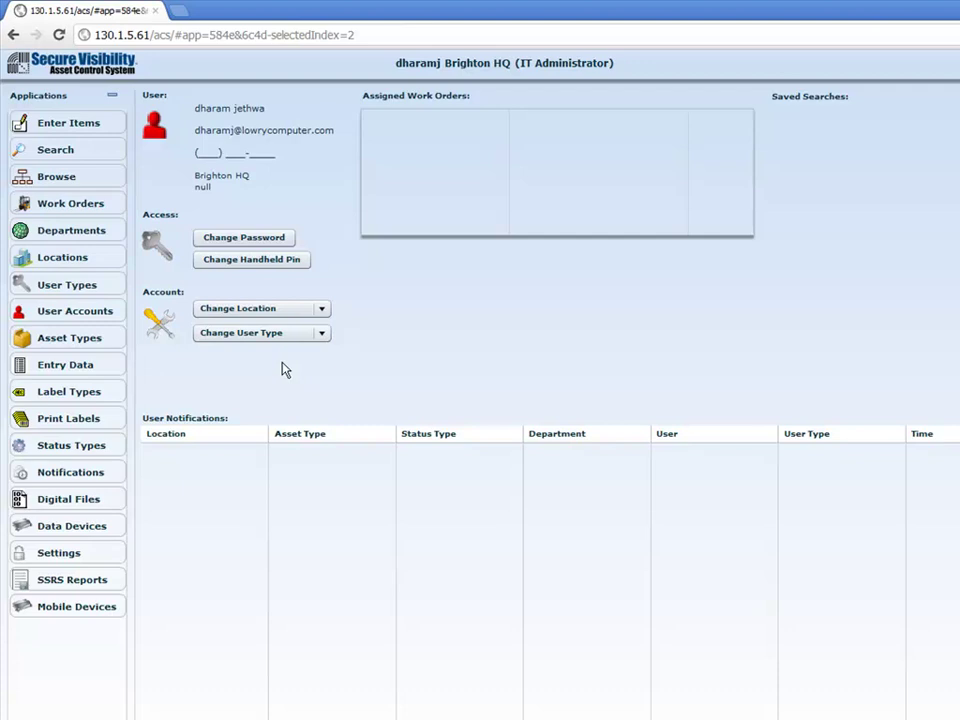
pyautogui.click(266, 311)
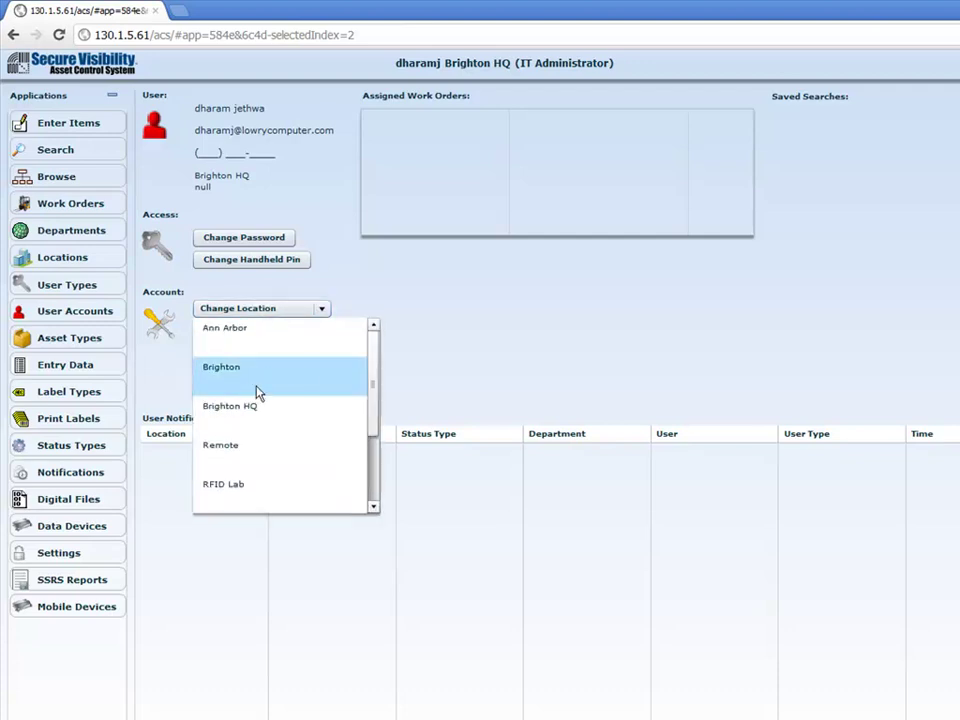
pyautogui.click(422, 371)
pyautogui.click(272, 332)
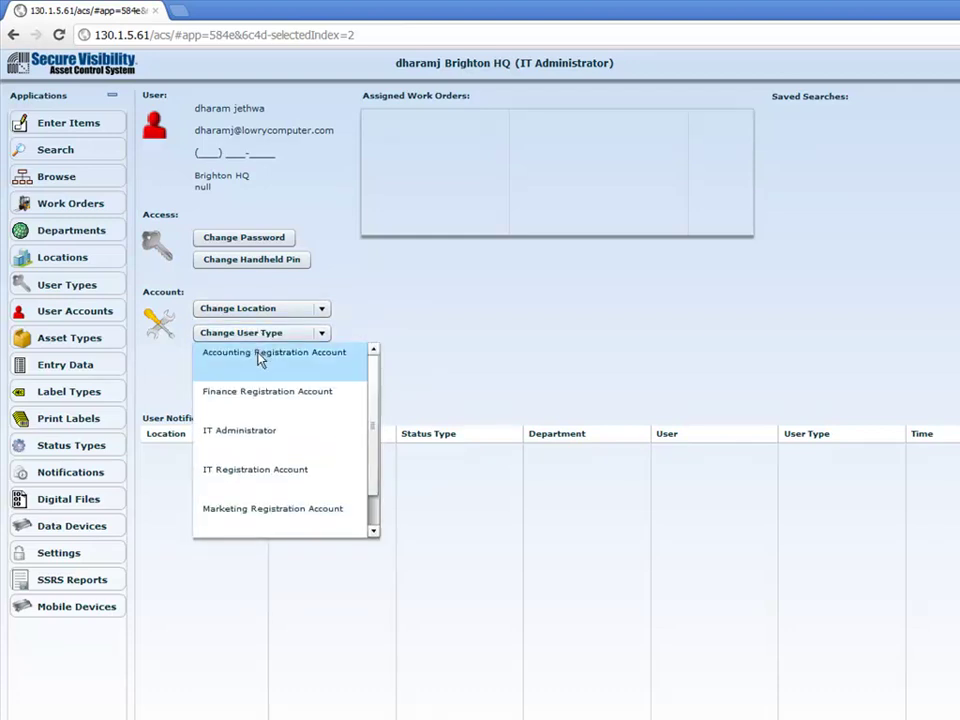
pyautogui.click(423, 407)
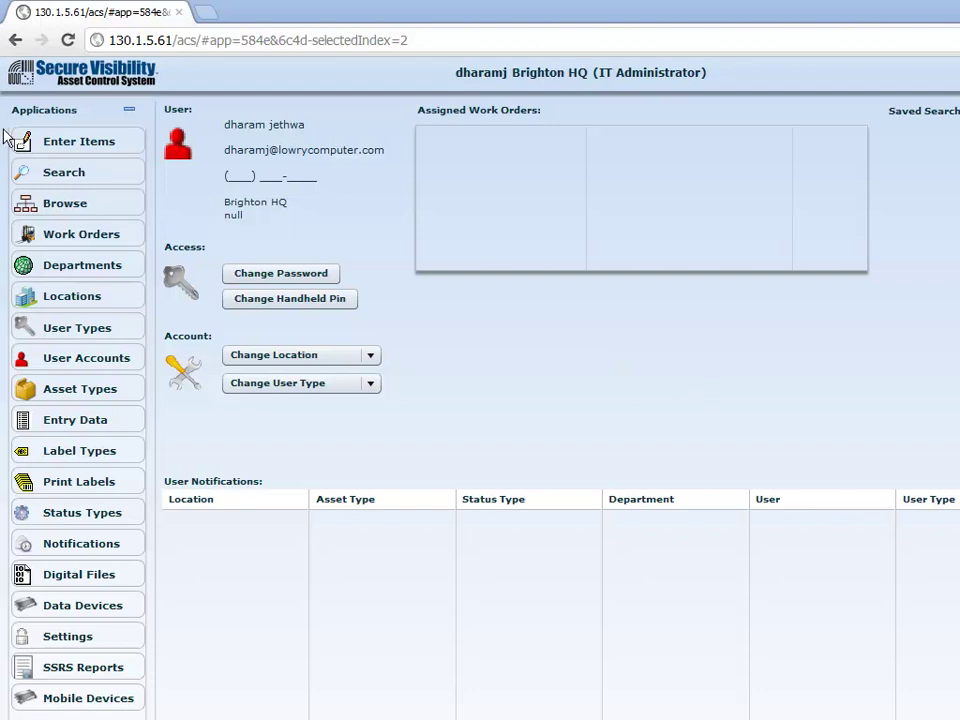
# Open Enter Items and choose department IT with asset type Desktop.
pyautogui.click(73, 144)
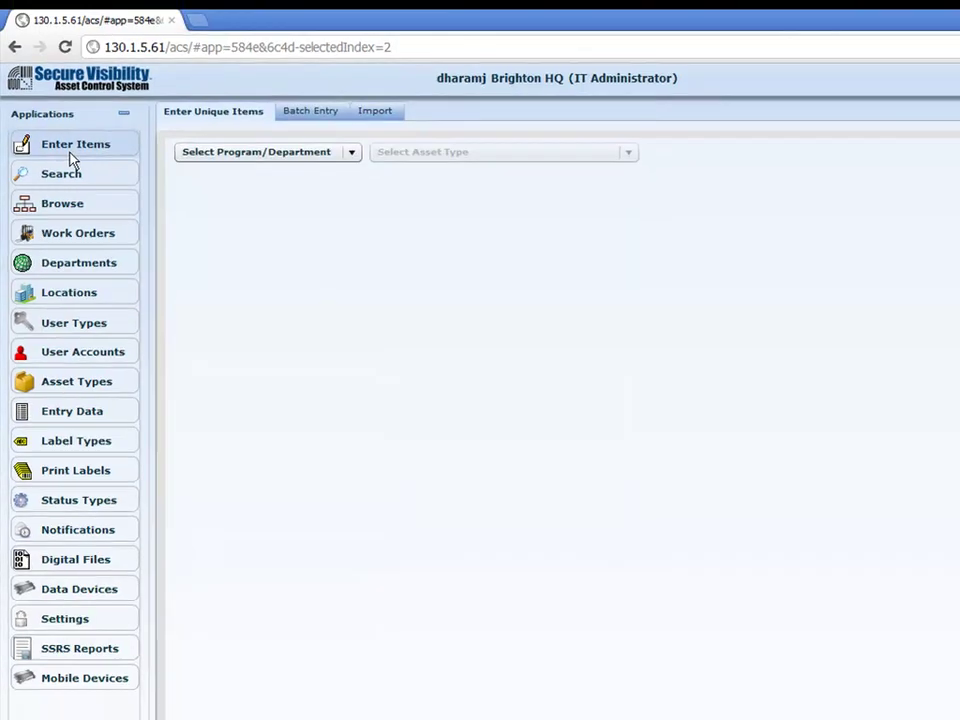
pyautogui.click(182, 168)
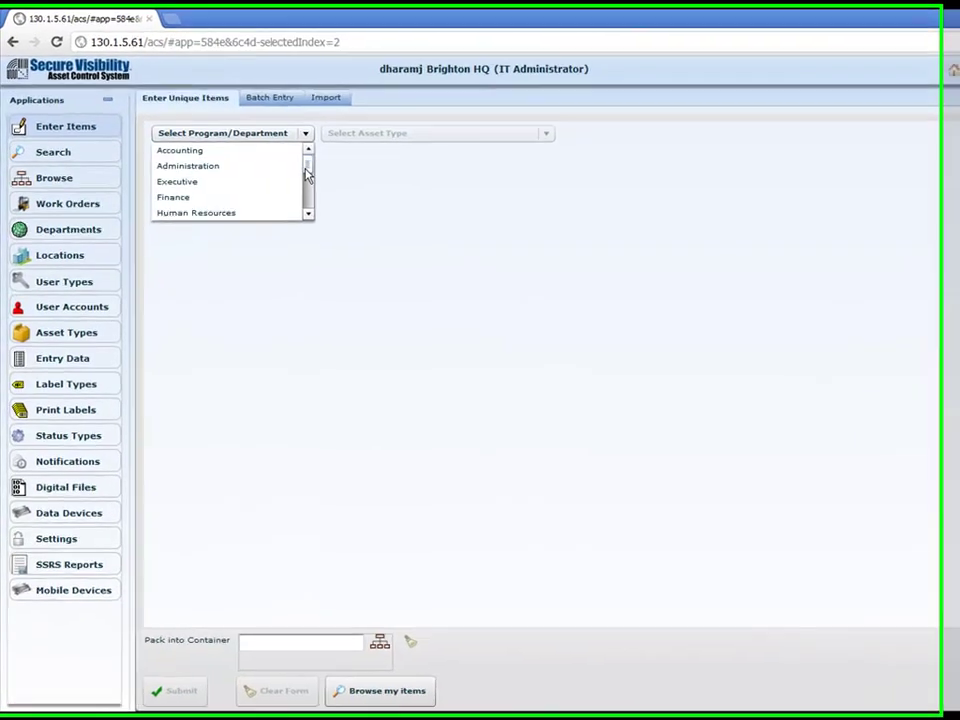
pyautogui.scroll(-3, 257, 205)
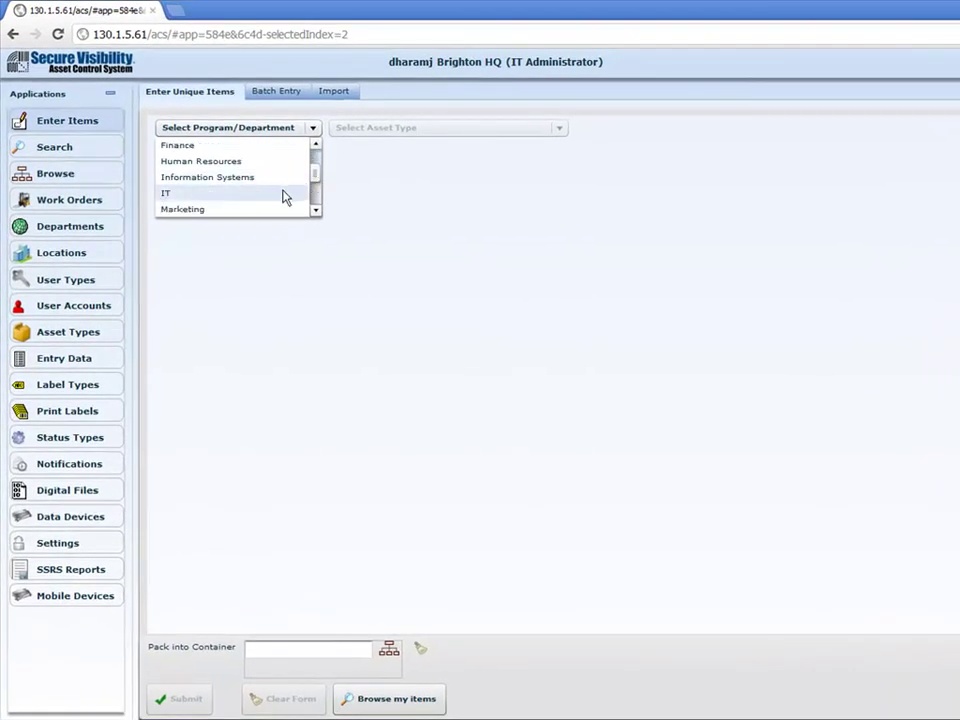
pyautogui.click(283, 194)
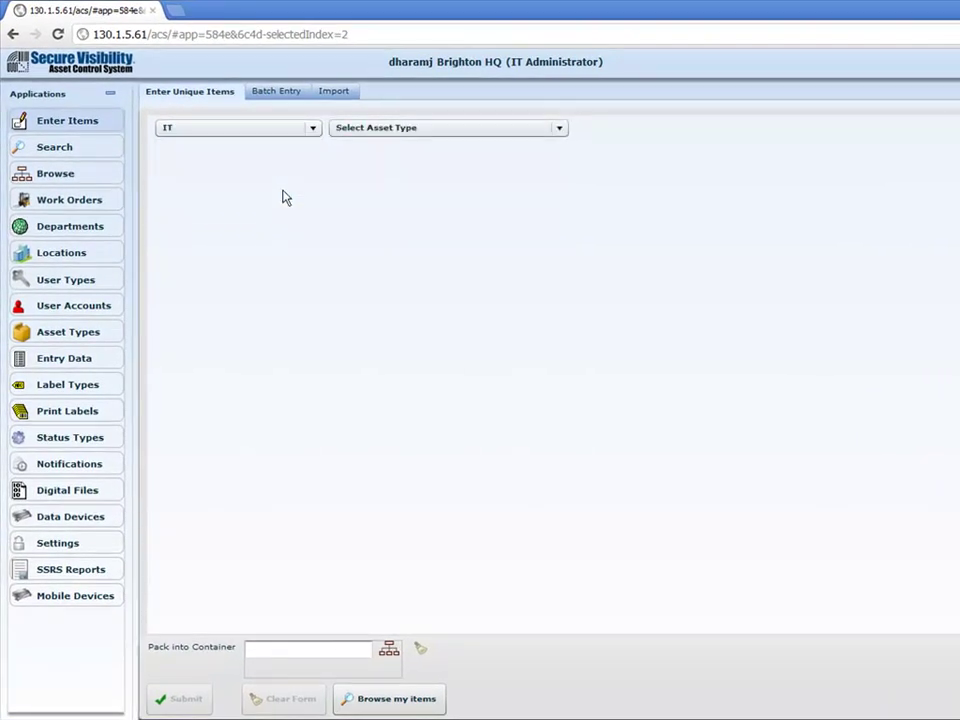
pyautogui.click(389, 136)
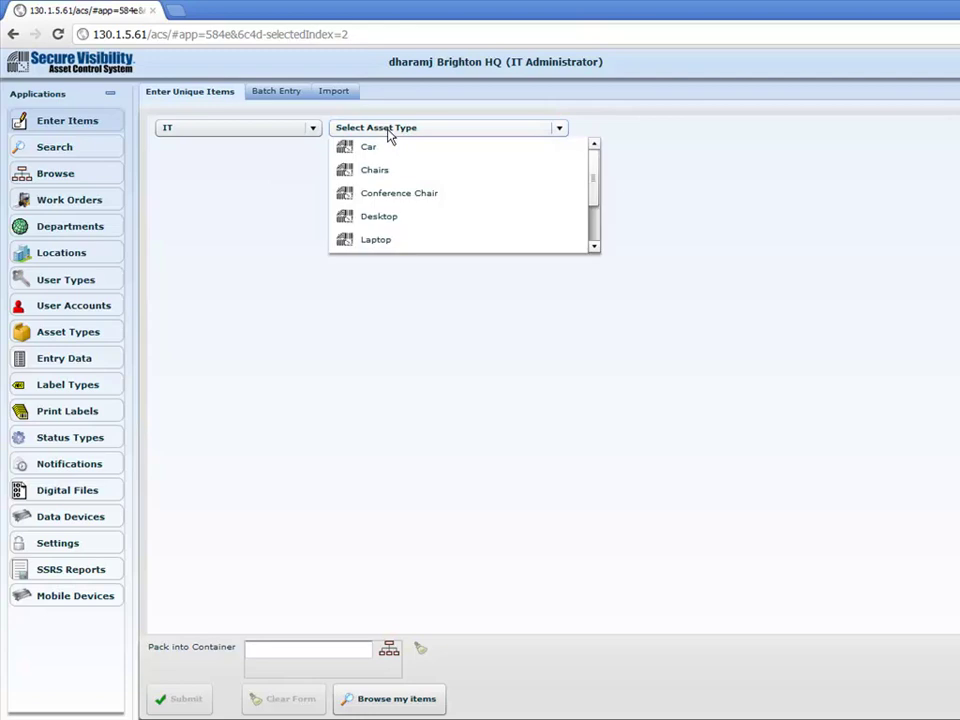
pyautogui.click(413, 216)
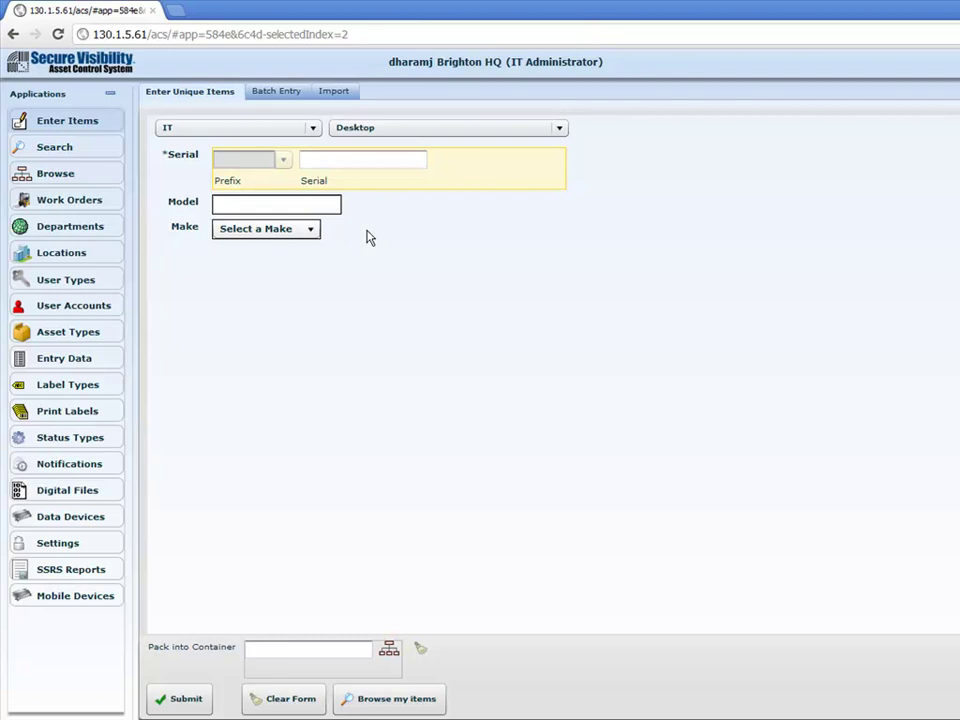
# Enter serial xbr1234 and model mo789, and choose DELL as the make.
pyautogui.click(311, 162)
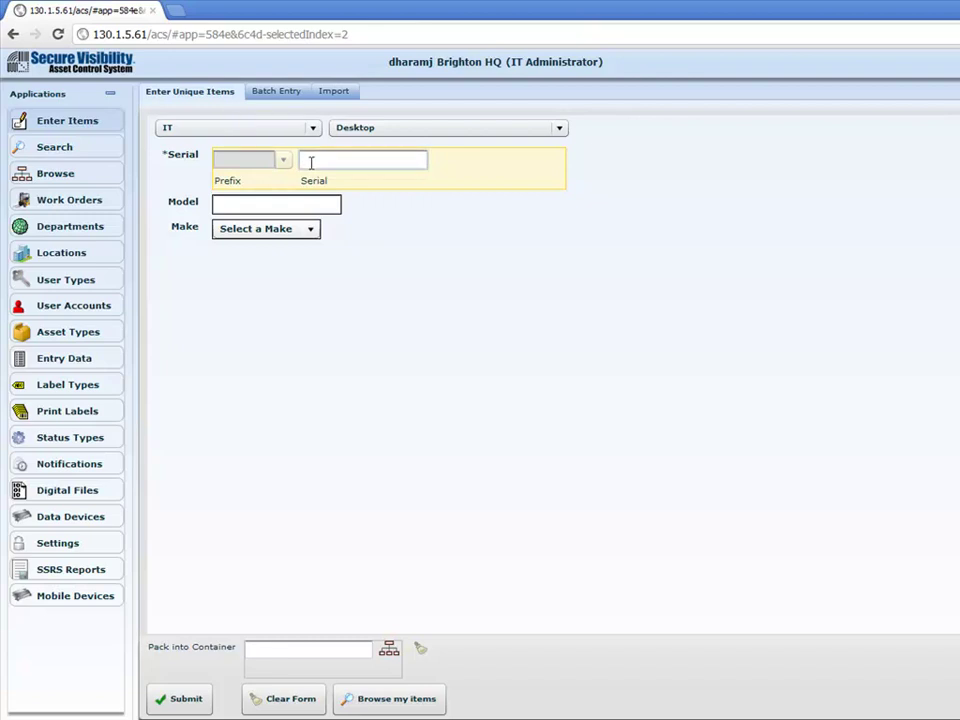
pyautogui.write('xbr1234')
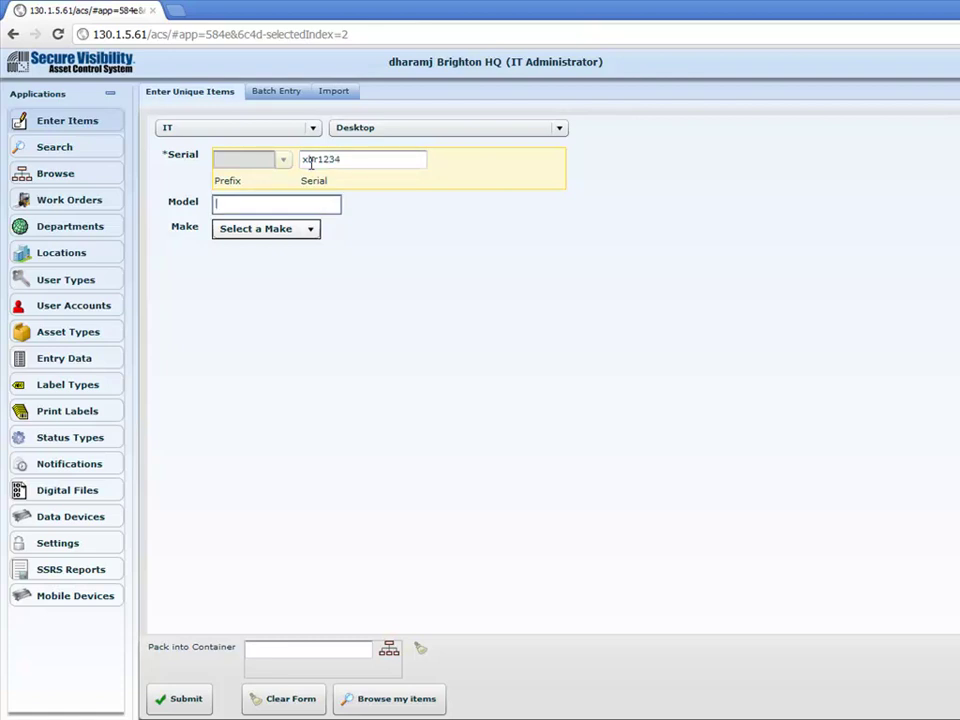
pyautogui.press('Tab')
pyautogui.write('mo789')
pyautogui.click(260, 233)
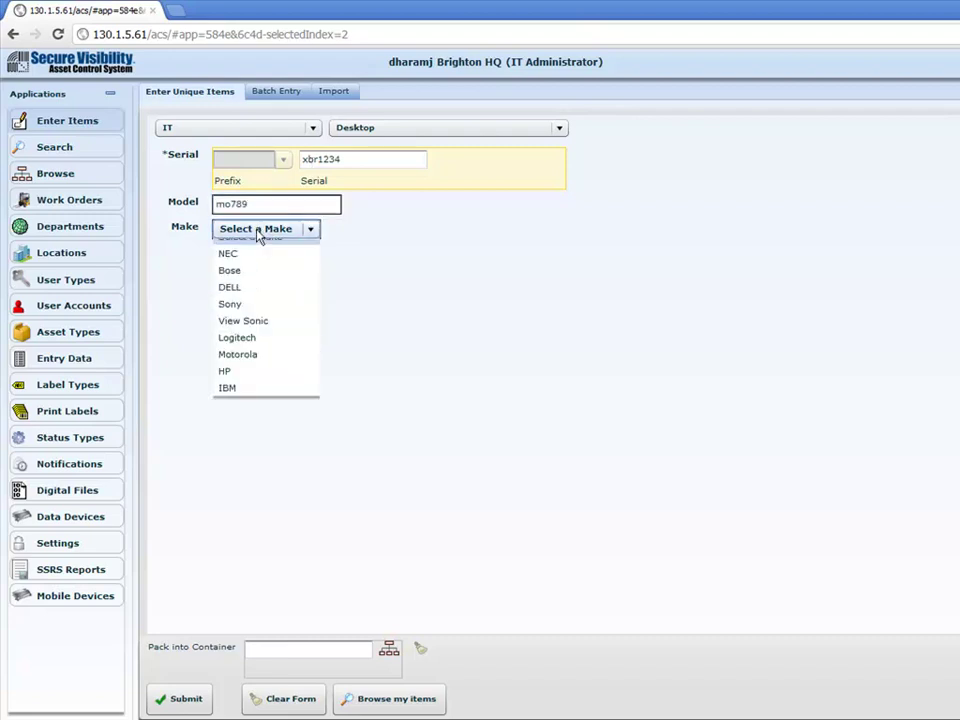
pyautogui.click(268, 298)
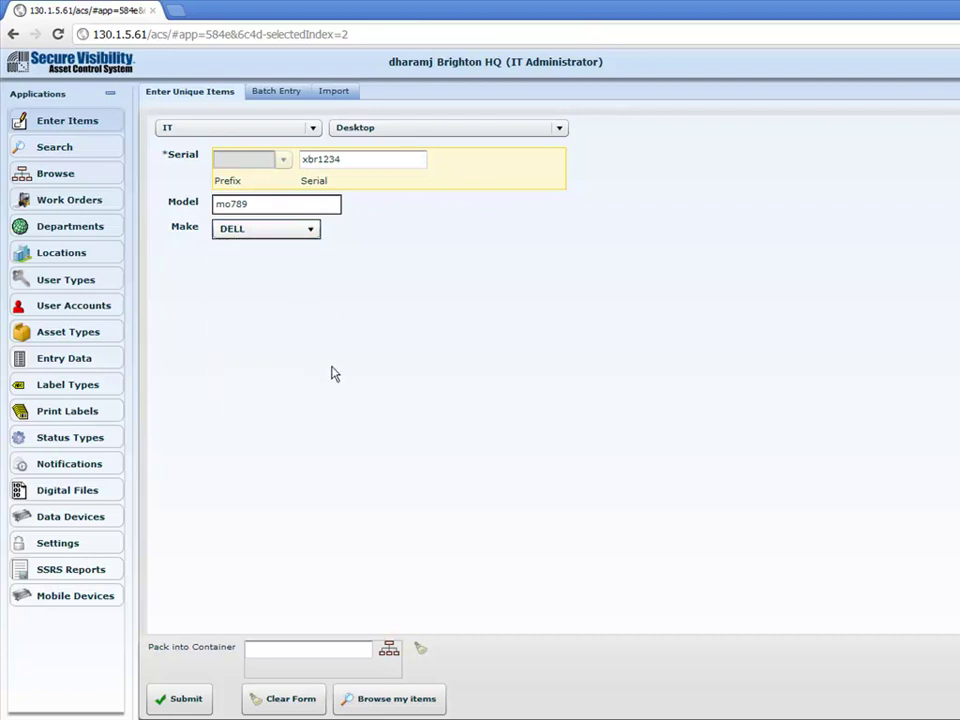
# Choose Room Main Conference under Brighton as the Pack into Container target.
pyautogui.click(389, 648)
pyautogui.click(417, 267)
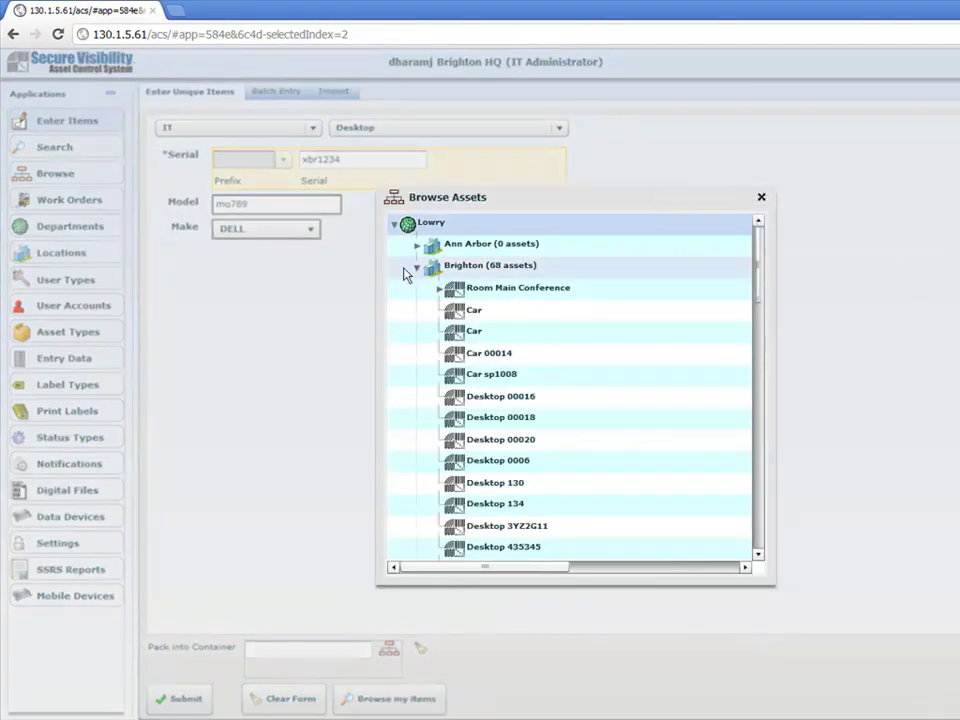
pyautogui.doubleClick(484, 298)
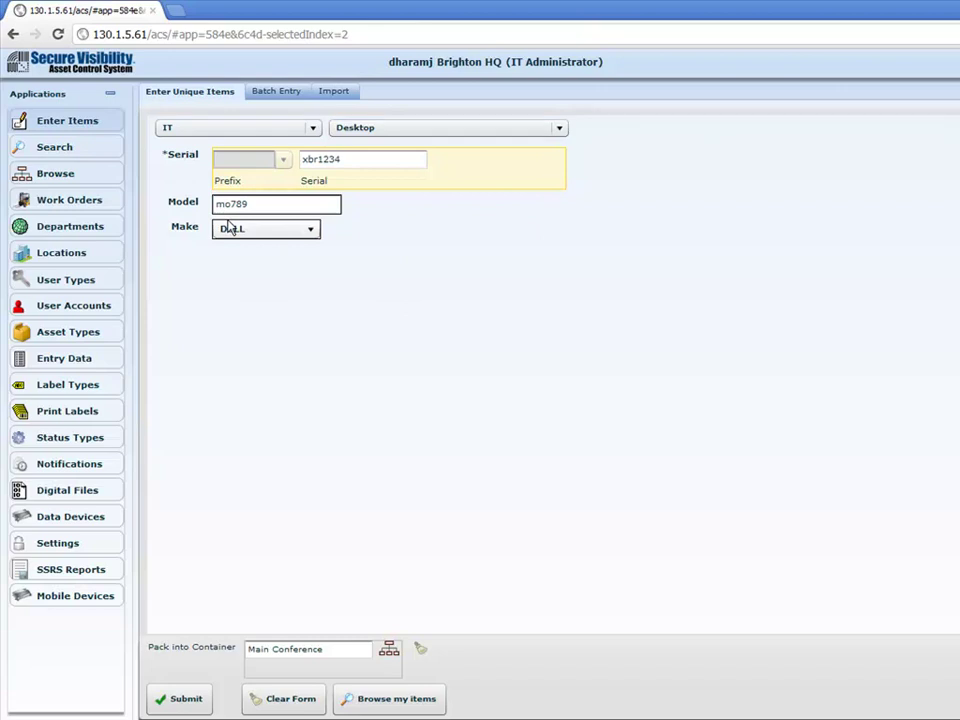
pyautogui.click(231, 128)
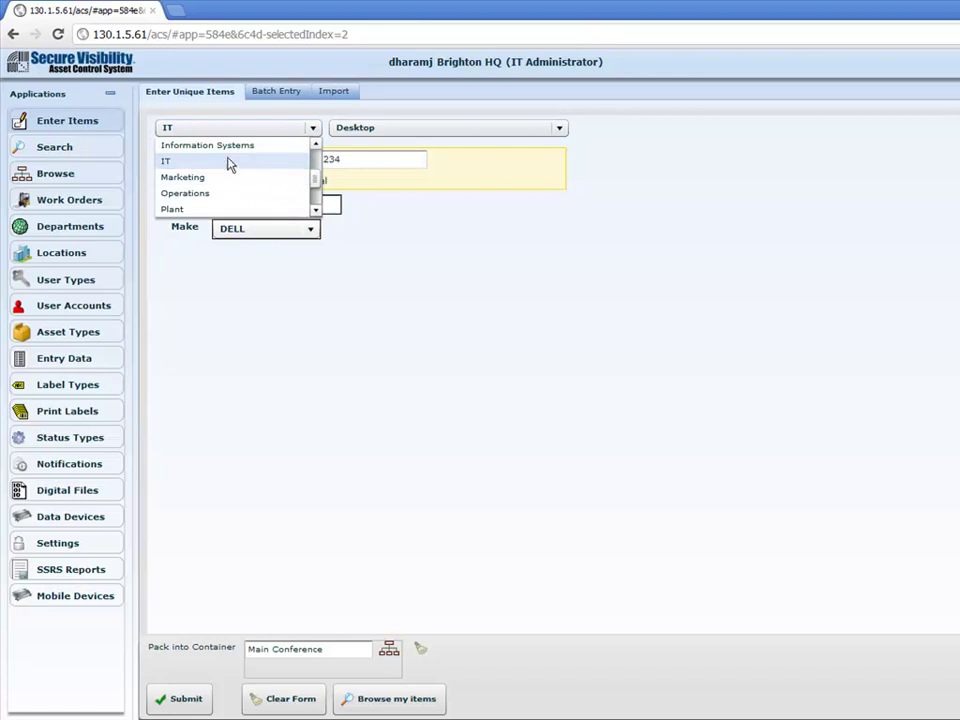
pyautogui.click(378, 131)
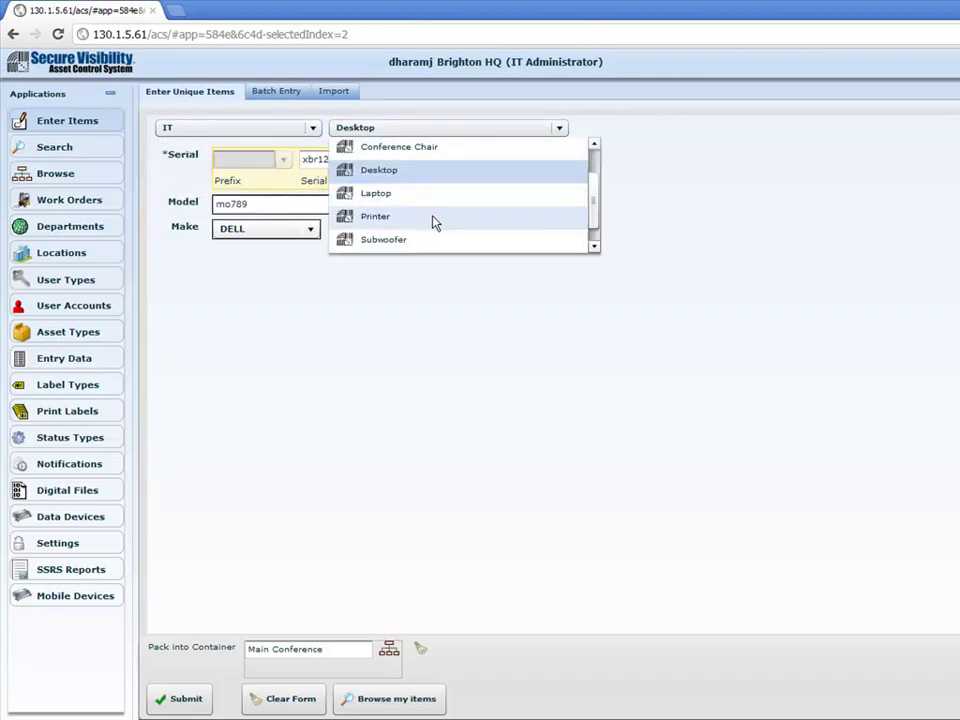
pyautogui.click(418, 265)
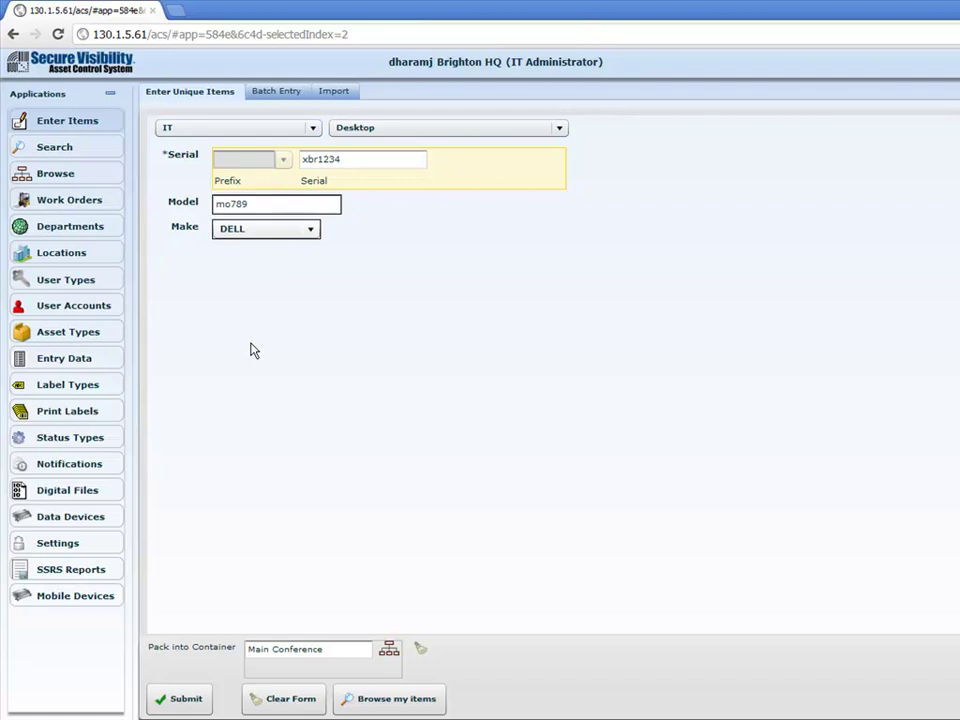
# Submit the desktop xbr1234 entry and confirm it in the Confirm Entry dialog.
pyautogui.click(178, 698)
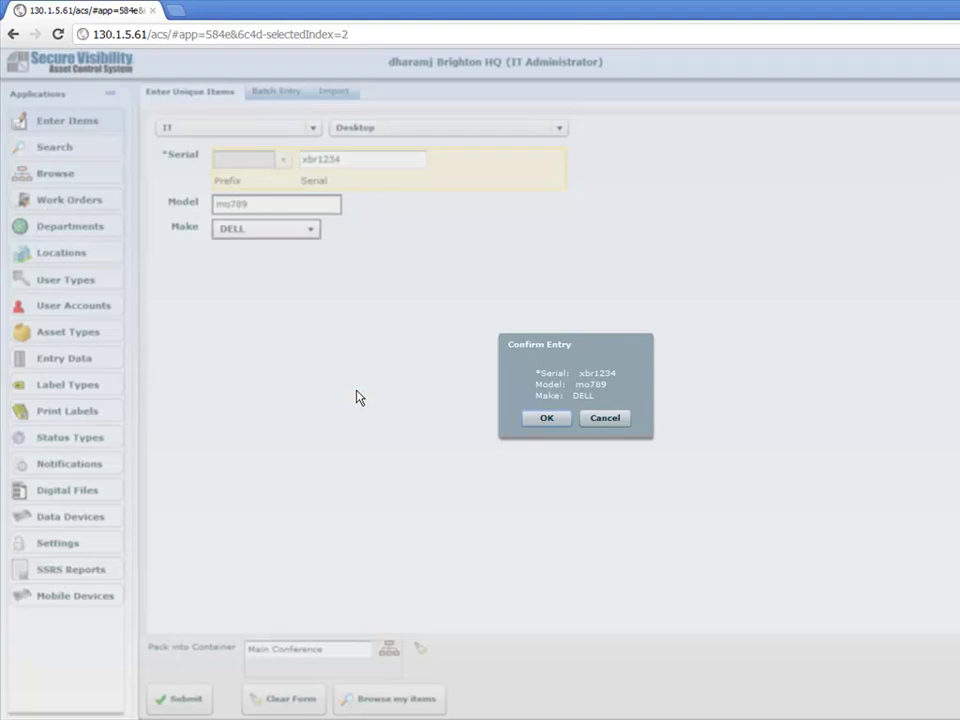
pyautogui.click(546, 420)
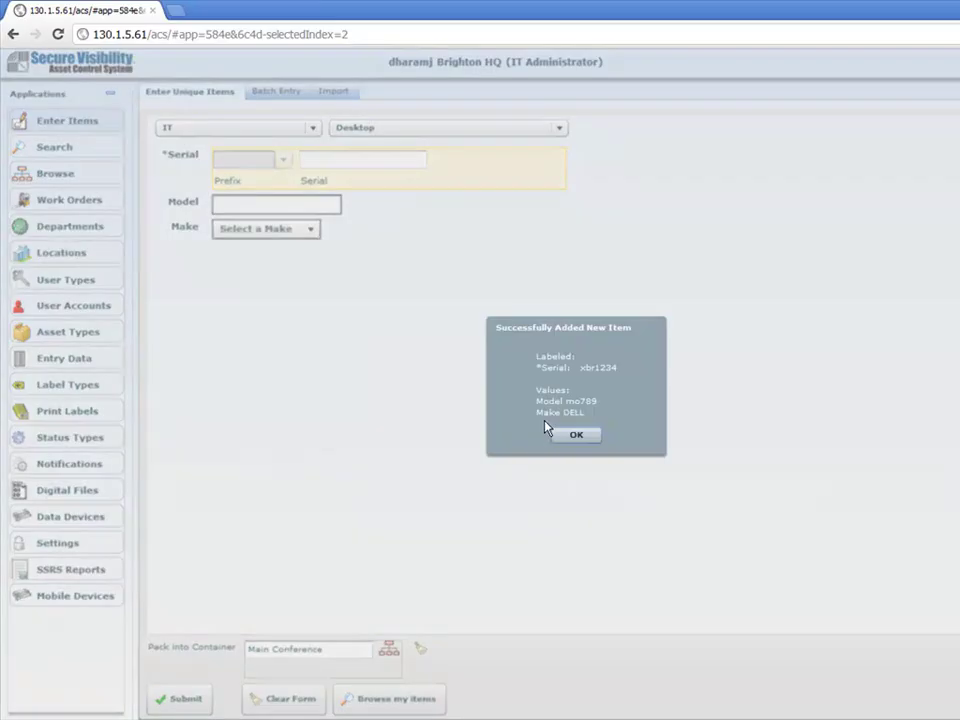